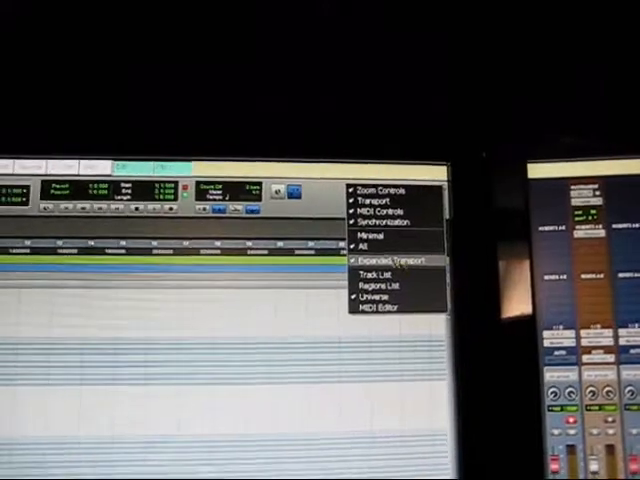
Close the toolbar display options and return to the Edit window tracks.
{"action": "left_click", "coordinate": [336, 200]}
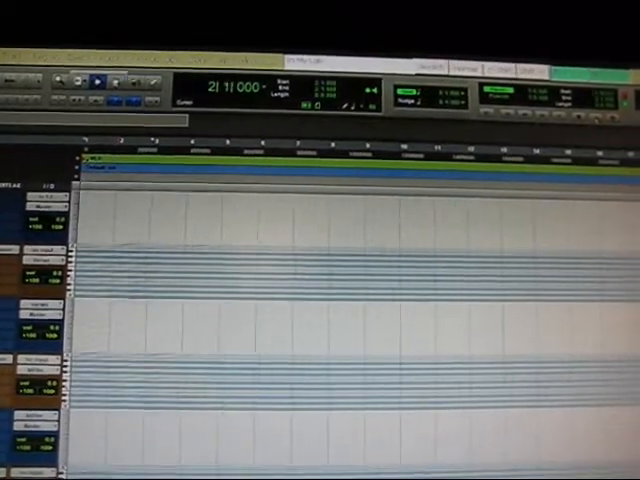
Rewind to the session start and play back the recorded drum regions from bar 1.
{"action": "key", "text": "Return"}
{"action": "key", "text": "space"}
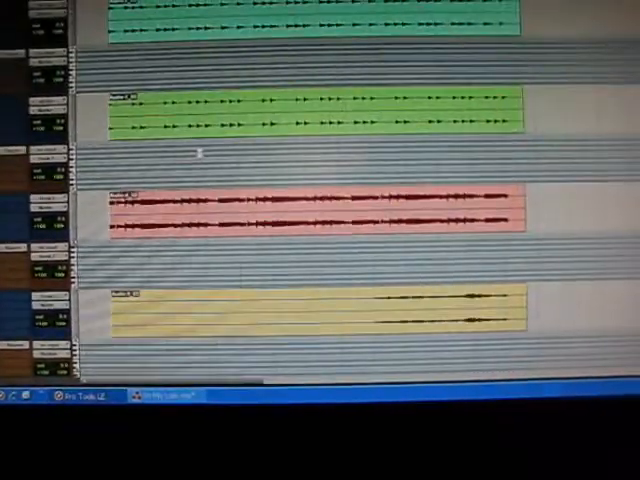
{"action": "scroll", "coordinate": [198, 152], "scroll_direction": "up", "scroll_amount": 2}
{"action": "scroll", "coordinate": [195, 170], "scroll_direction": "up", "scroll_amount": 2}
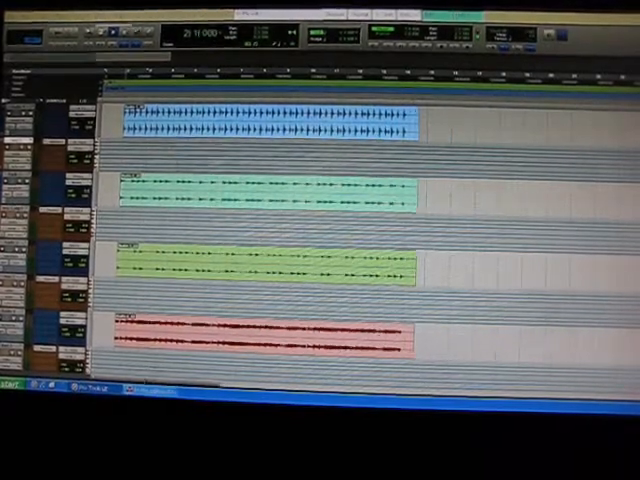
Switch to Reason and quit it, answering the save-changes prompt.
{"action": "key", "text": "alt+Tab"}
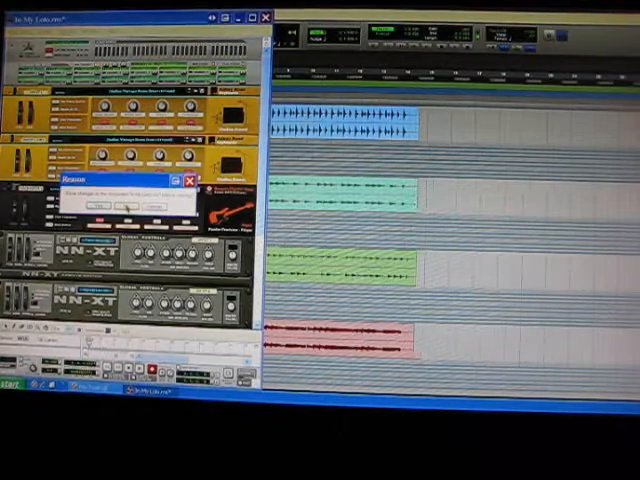
{"action": "left_click", "coordinate": [129, 206]}
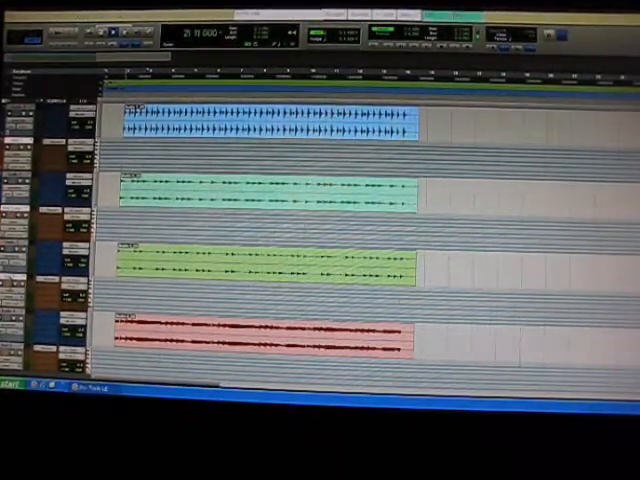
{"action": "scroll", "coordinate": [300, 230], "scroll_direction": "down", "scroll_amount": 1}
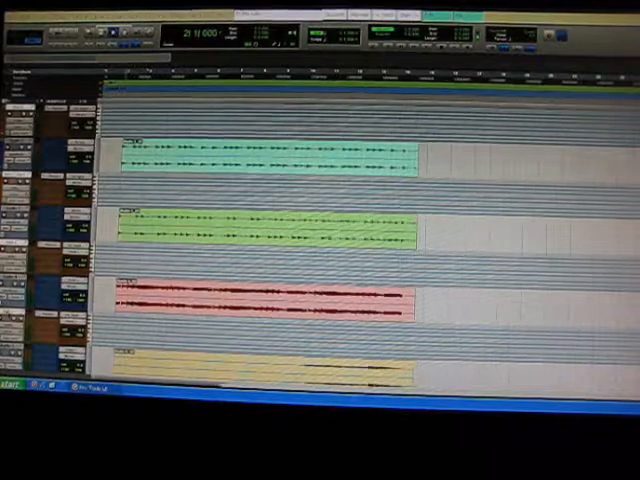
{"action": "scroll", "coordinate": [300, 230], "scroll_direction": "down", "scroll_amount": 1}
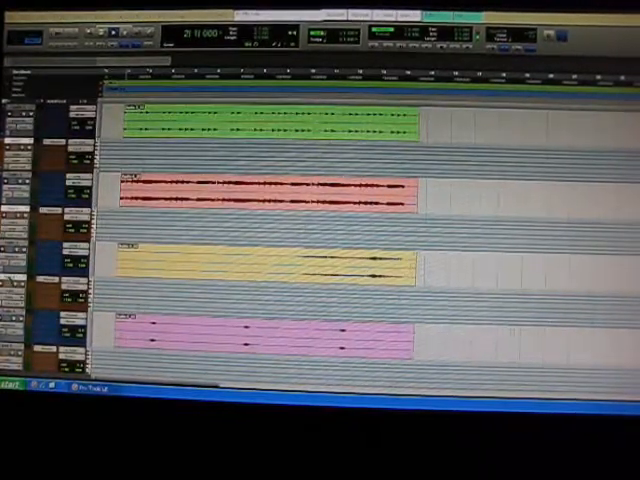
{"action": "scroll", "coordinate": [300, 230], "scroll_direction": "down", "scroll_amount": 1}
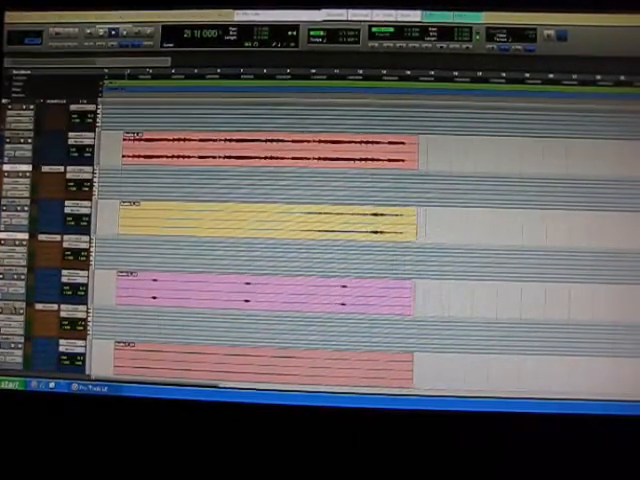
{"action": "scroll", "coordinate": [300, 230], "scroll_direction": "up", "scroll_amount": 1}
{"action": "scroll", "coordinate": [300, 230], "scroll_direction": "up", "scroll_amount": 2}
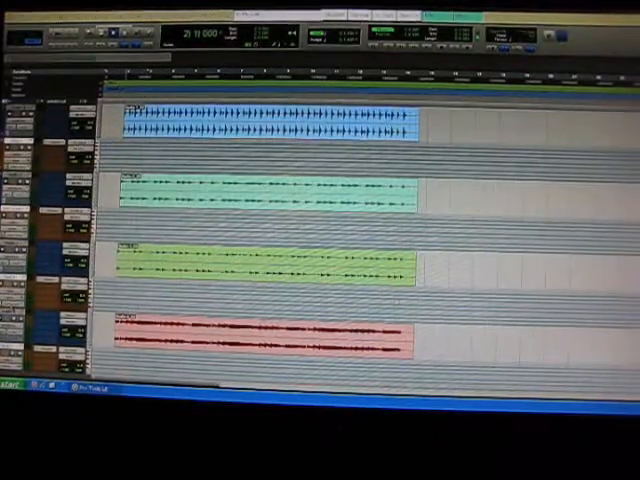
Bring up the context menu for the top audio track's name.
{"action": "right_click", "coordinate": [20, 138]}
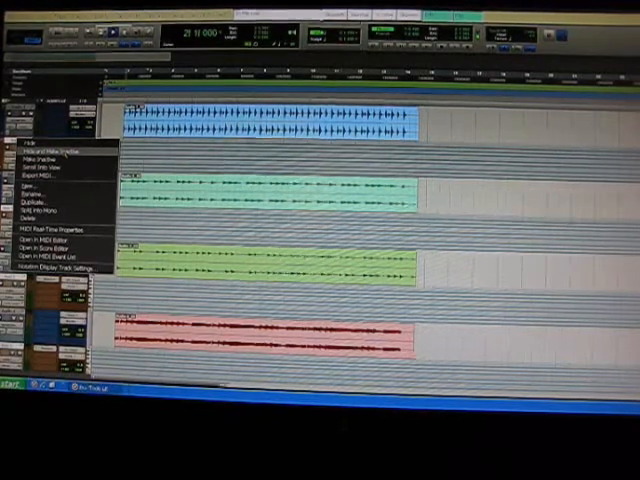
Reduce the track heights to fit all tracks and select the whole top blue region.
{"action": "left_click", "coordinate": [62, 152]}
{"action": "key", "text": "ctrl+Up"}
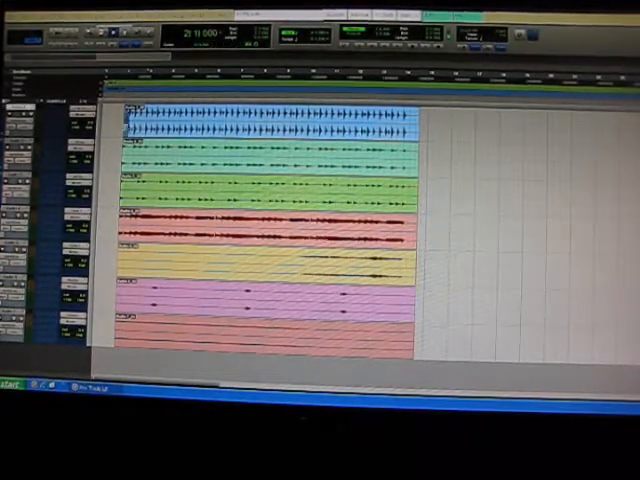
{"action": "left_click_drag", "start_coordinate": [126, 122], "coordinate": [415, 122]}
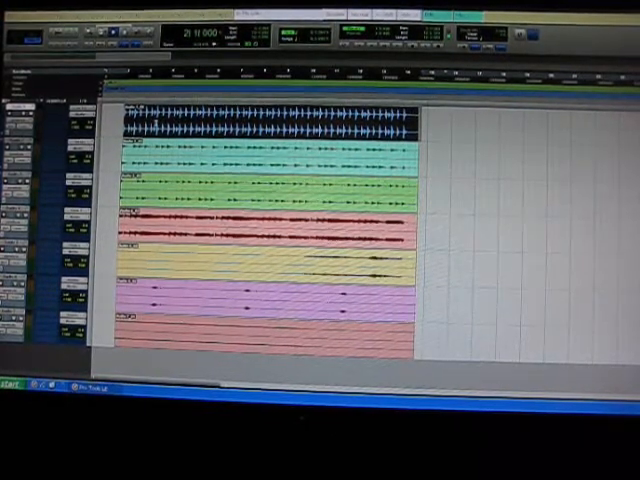
Delete the selected top region and remove the now-empty top track.
{"action": "key", "text": "Delete"}
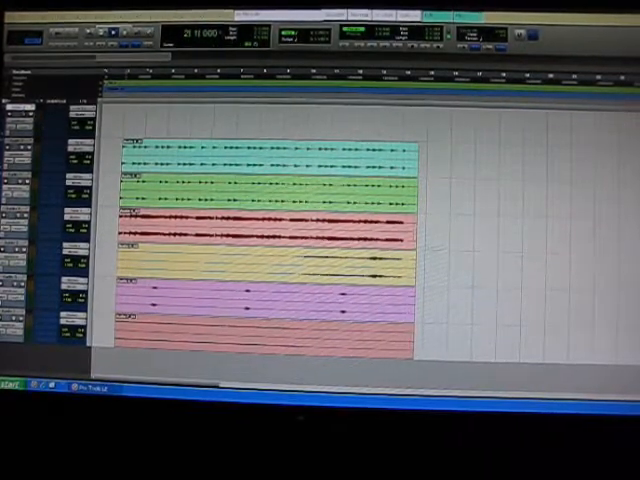
{"action": "key", "text": "ctrl+z"}
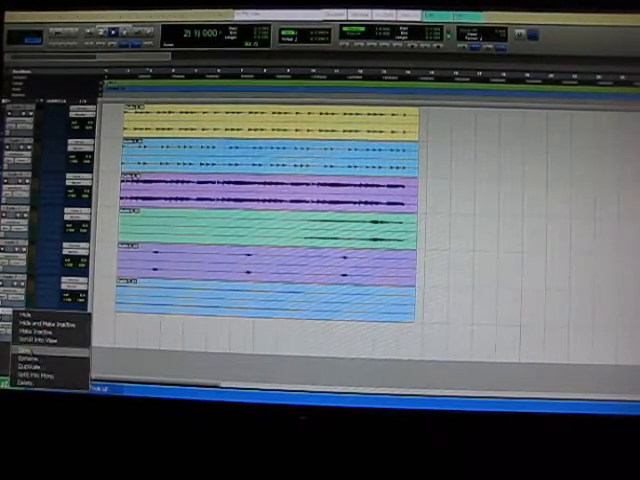
Create a new audio track via the New Tracks dialog with its type set.
{"action": "left_click", "coordinate": [30, 380]}
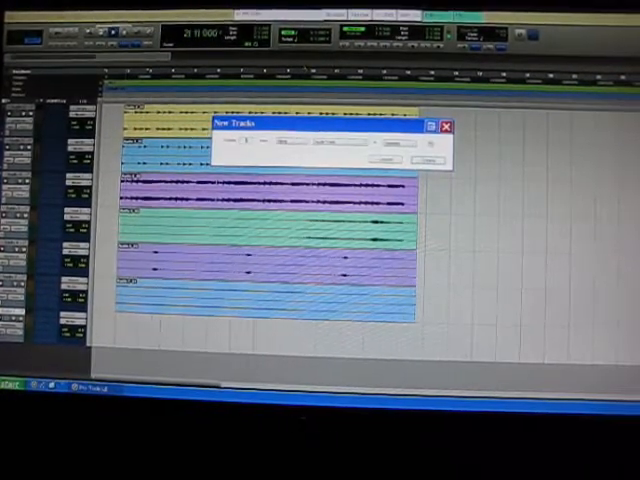
{"action": "left_click", "coordinate": [305, 143]}
{"action": "left_click", "coordinate": [300, 151]}
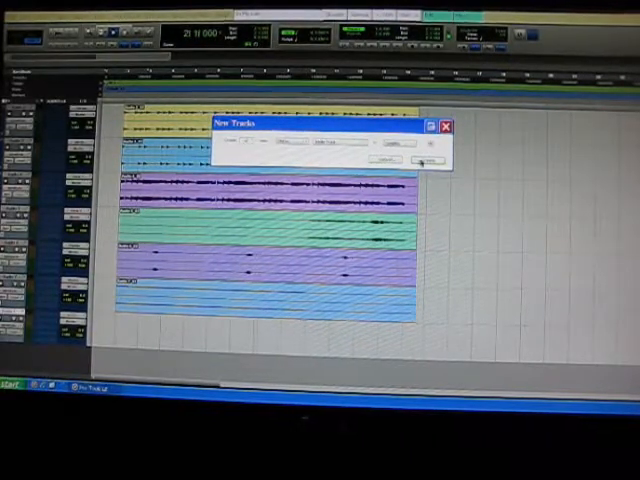
{"action": "left_click", "coordinate": [422, 160]}
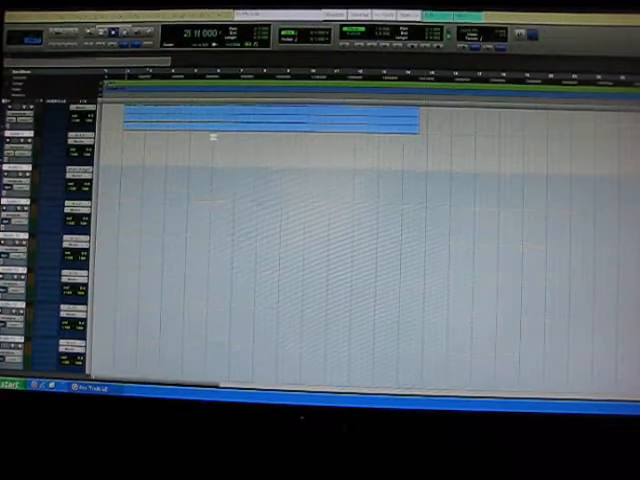
{"action": "left_click", "coordinate": [12, 16]}
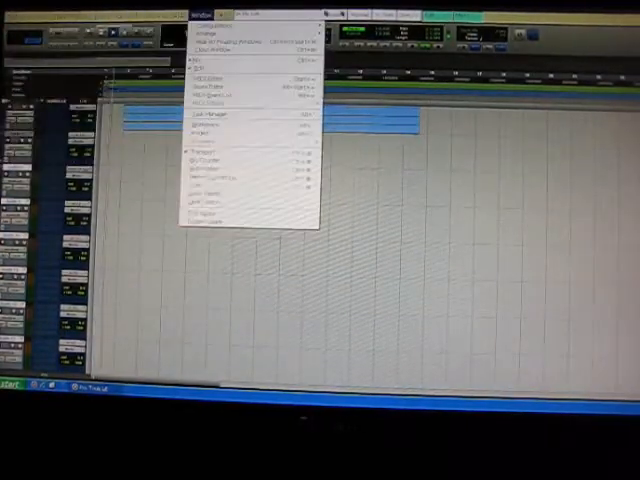
{"action": "left_click", "coordinate": [300, 250]}
{"action": "scroll", "coordinate": [300, 200], "scroll_direction": "up", "scroll_amount": 5}
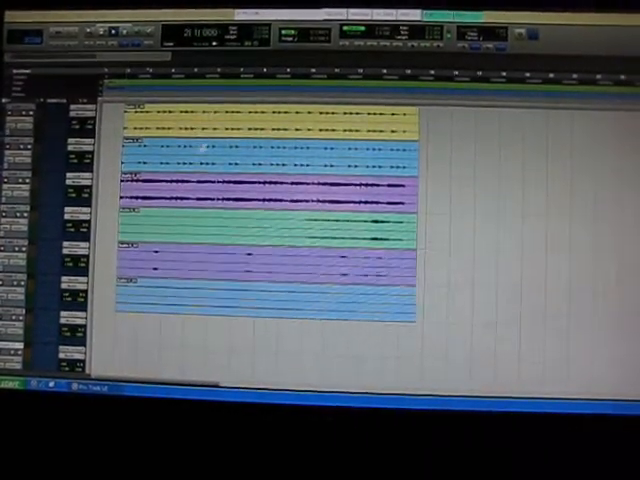
{"action": "scroll", "coordinate": [300, 200], "scroll_direction": "down", "scroll_amount": 5}
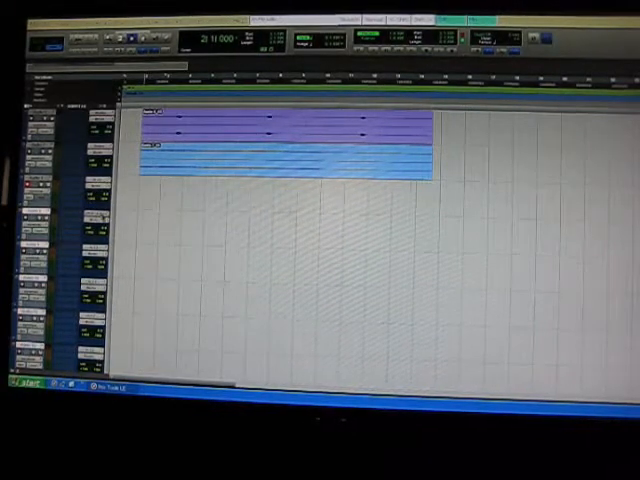
Assign the new track's input source from the I/O Input selector.
{"action": "left_click", "coordinate": [105, 228]}
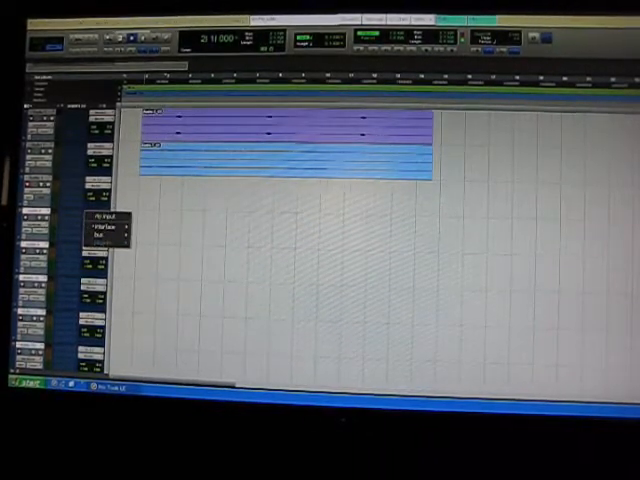
{"action": "mouse_move", "coordinate": [106, 227]}
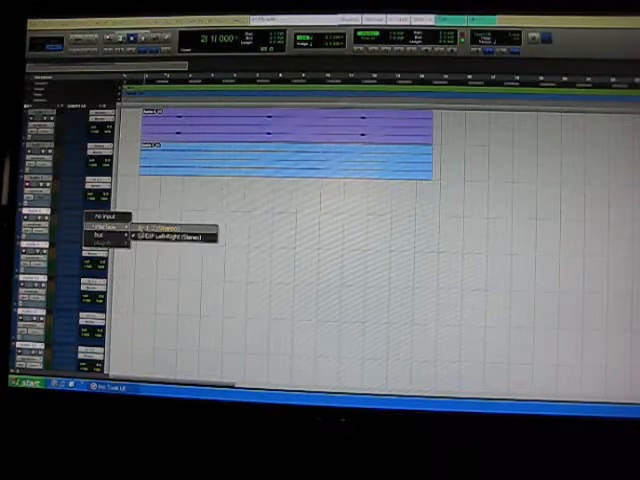
{"action": "left_click", "coordinate": [160, 236]}
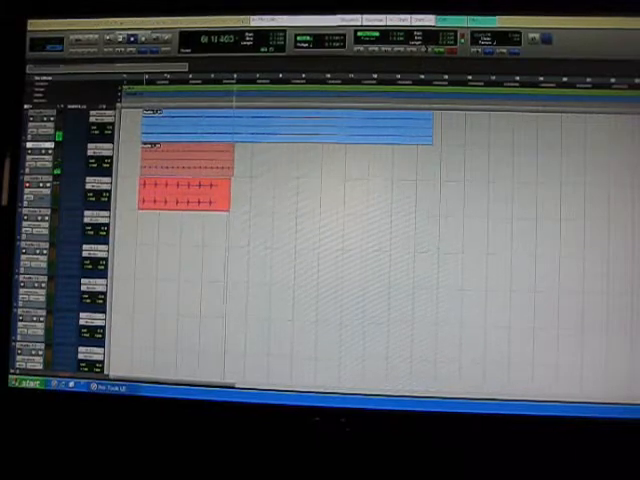
Stop each drum take so the purple and green regions finish on their own tracks.
{"action": "key", "text": "space"}
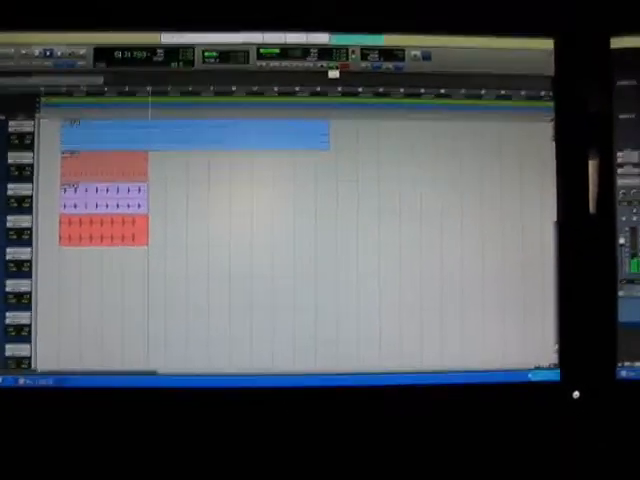
{"action": "key", "text": "space"}
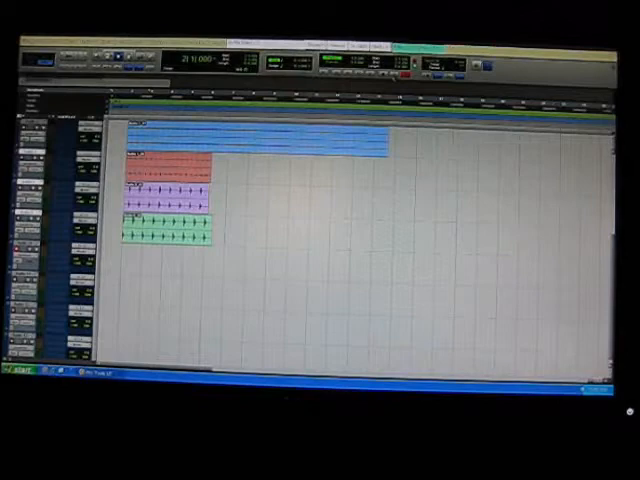
Record the next drum sound as a pink region and stop the take.
{"action": "key", "text": "space"}
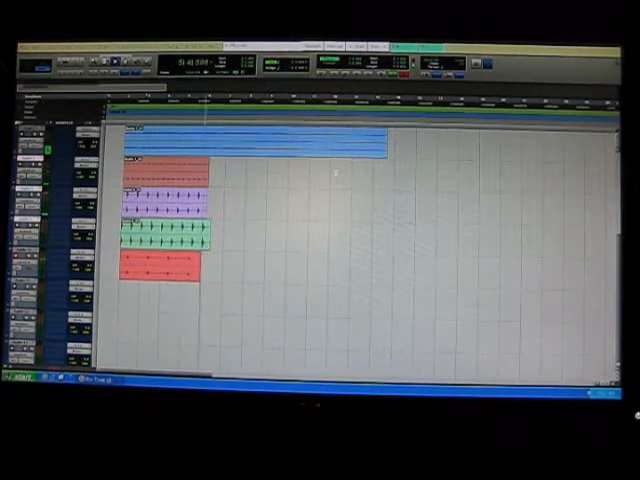
{"action": "key", "text": "space"}
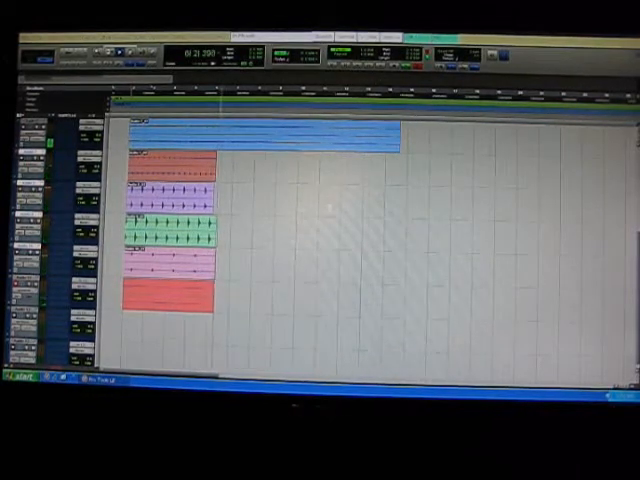
Finish the light-blue take, then record and stop the final yellow drum region.
{"action": "key", "text": "space"}
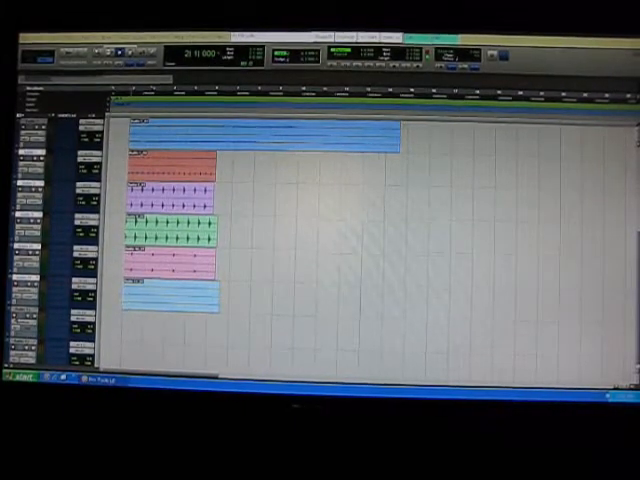
{"action": "key", "text": "Return"}
{"action": "key", "text": "space"}
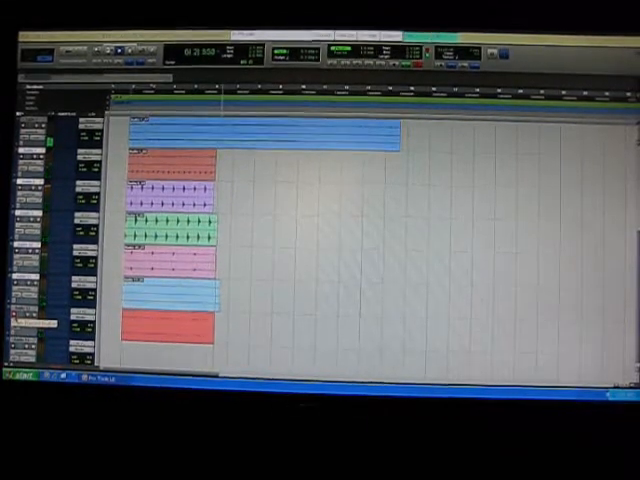
{"action": "key", "text": "space"}
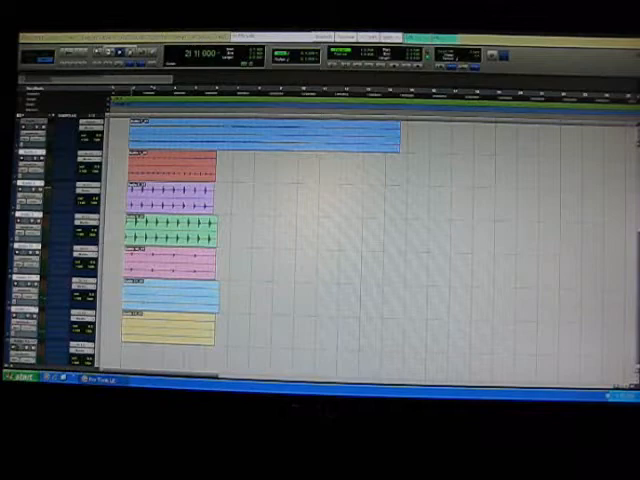